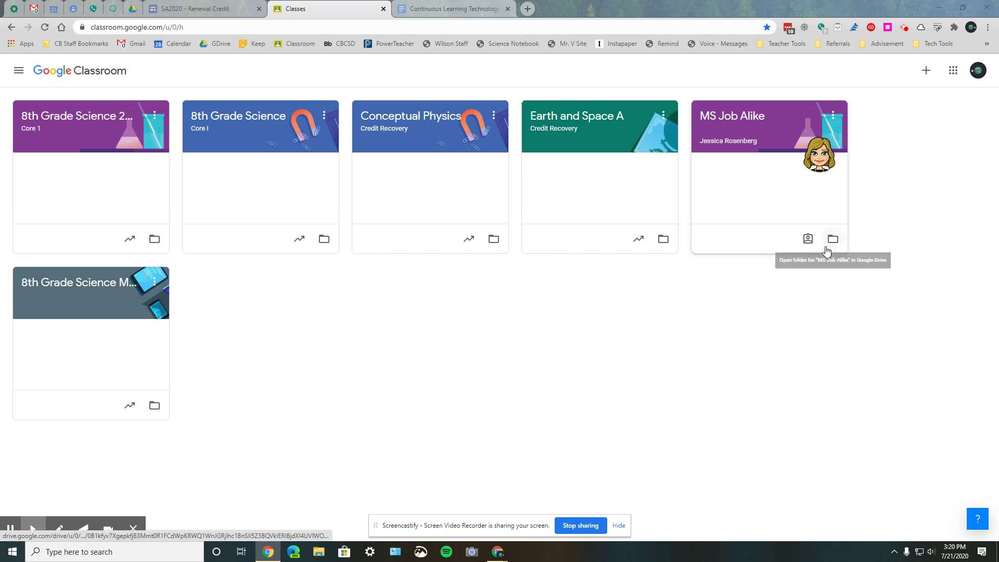
Step: Look through the Google apps list to locate Classroom, and close the list
click(953, 79)
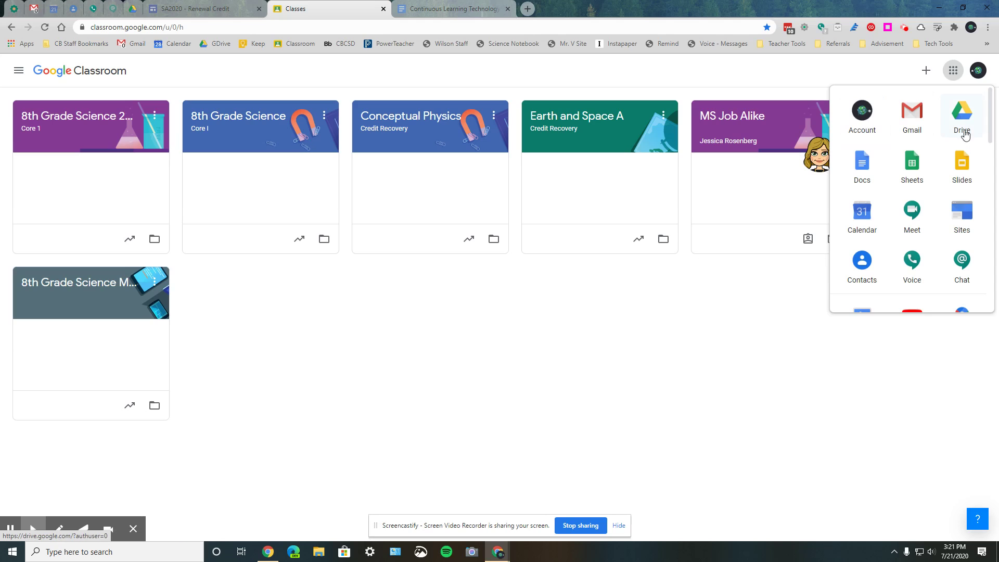
scroll(963, 130, down, 5)
scroll(965, 134, down, 4)
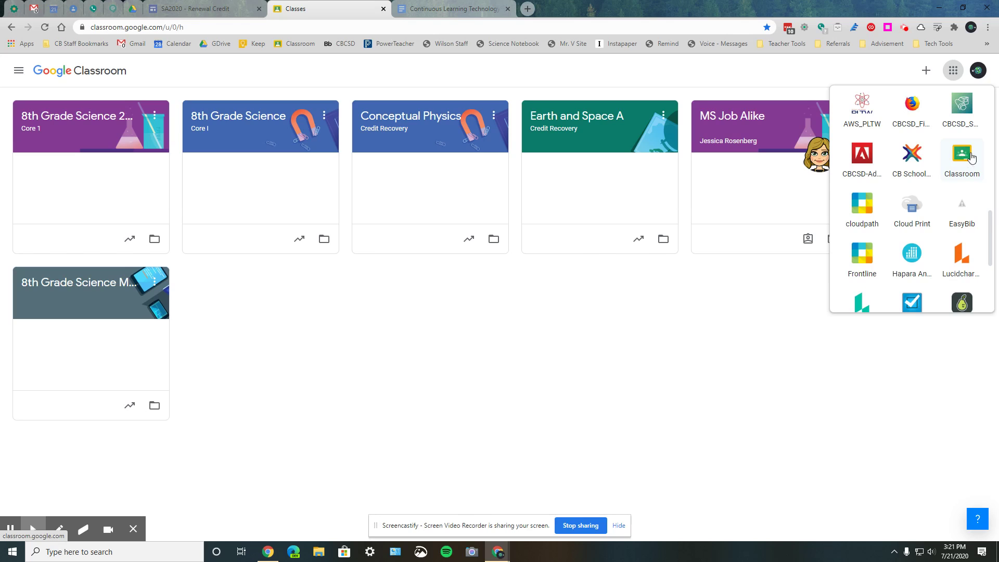
click(747, 338)
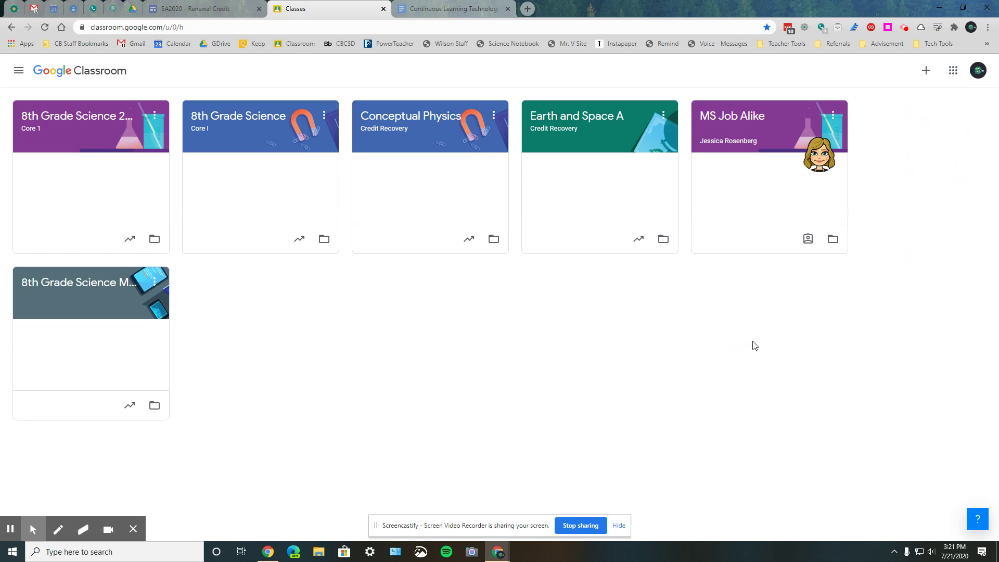
Step: Start creating a class named "8th Grade Science 20-21" with the section "Core1"
click(925, 73)
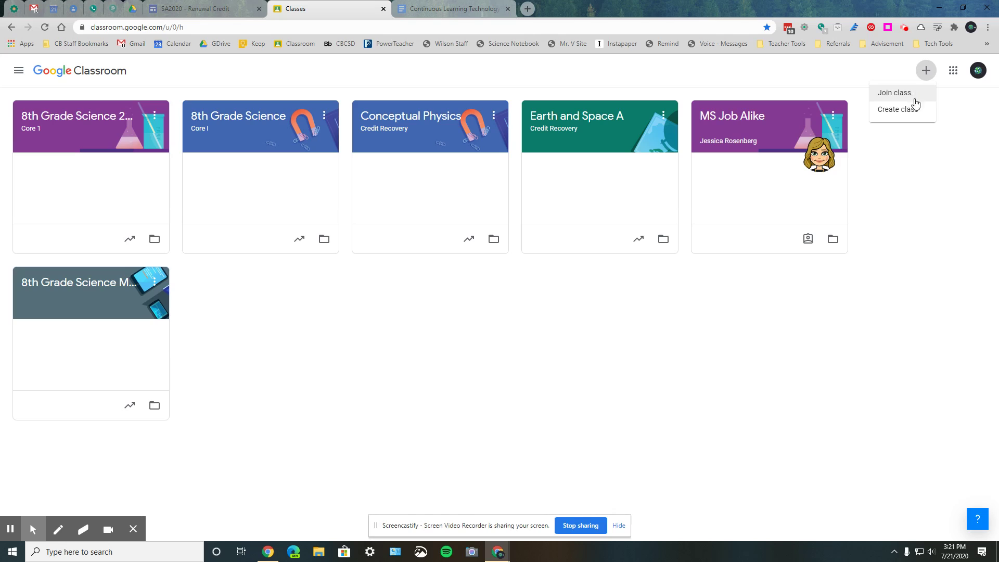
click(914, 115)
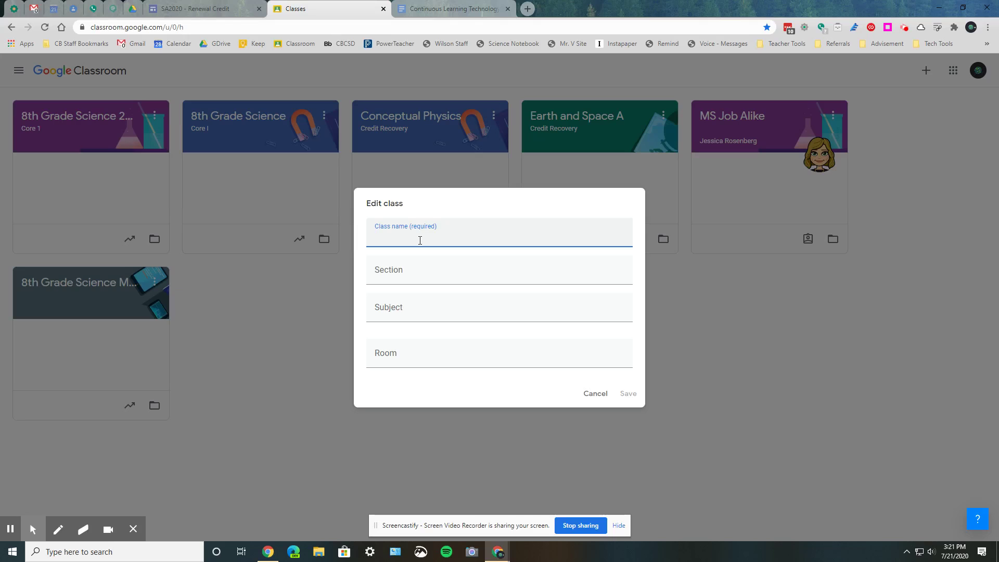
text(8th Grade Science 20-21)
click(416, 268)
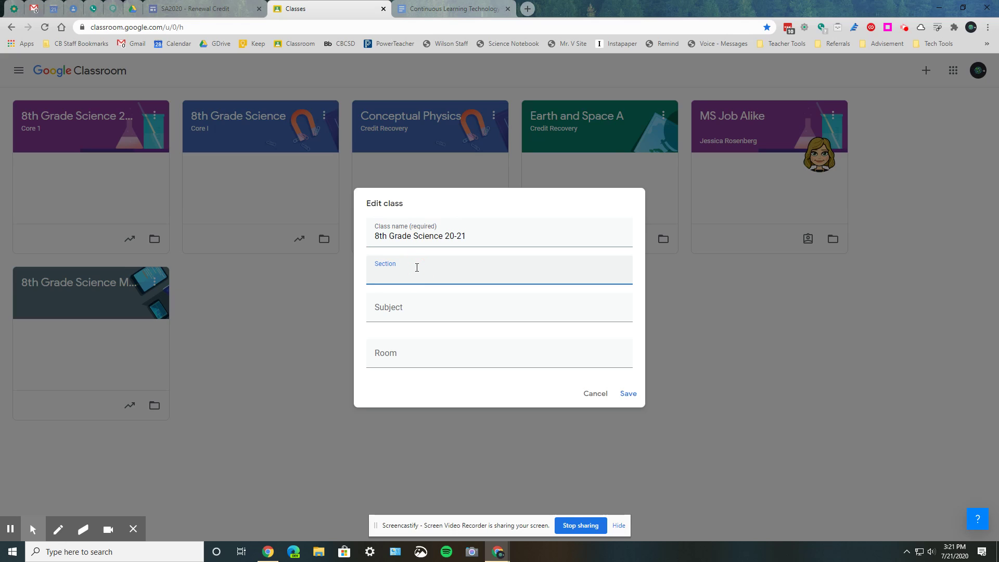
text(Core1)
Step: Set the new class's subject to Science and its room to 421, and save the class
click(440, 311)
text(S)
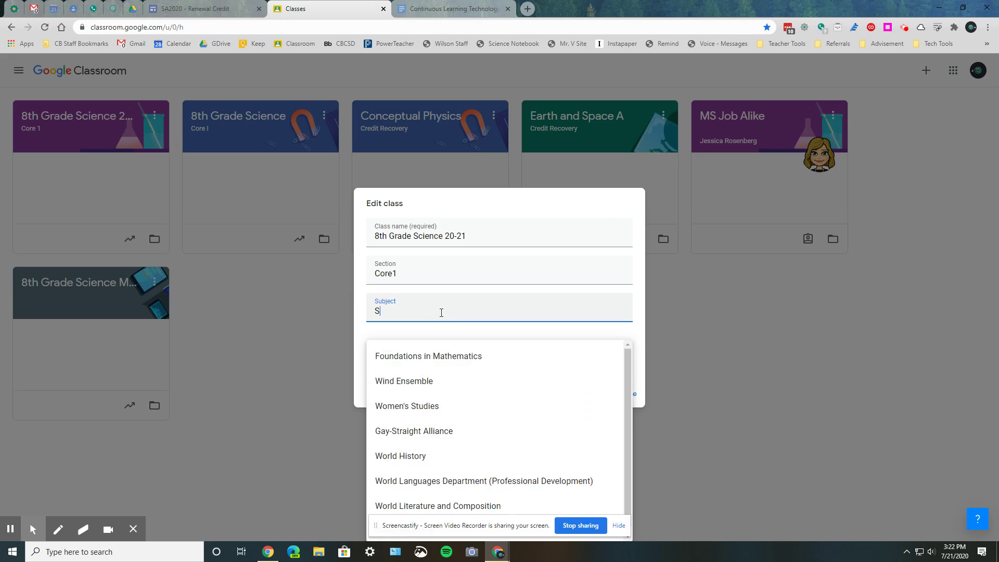
text(cience)
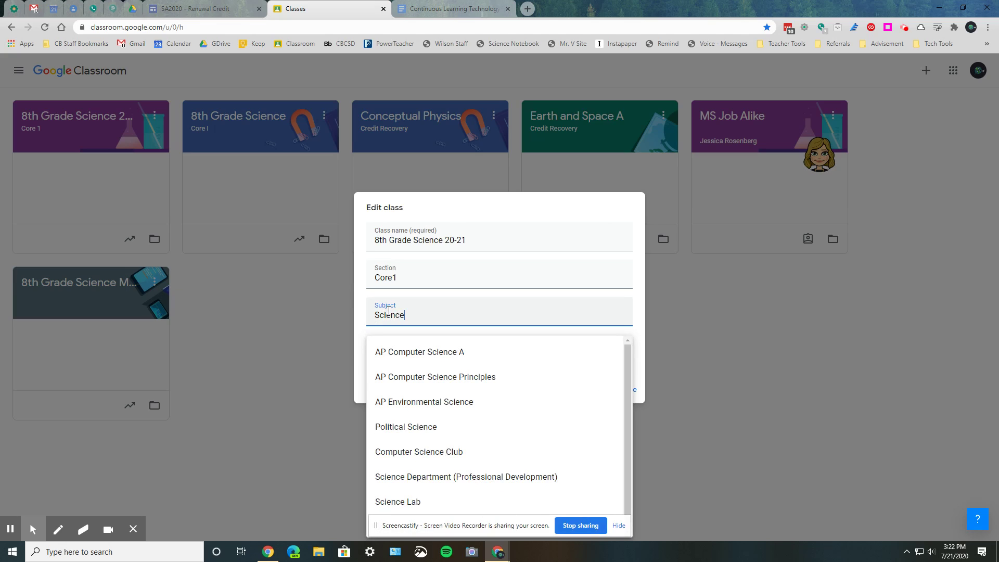
click(368, 297)
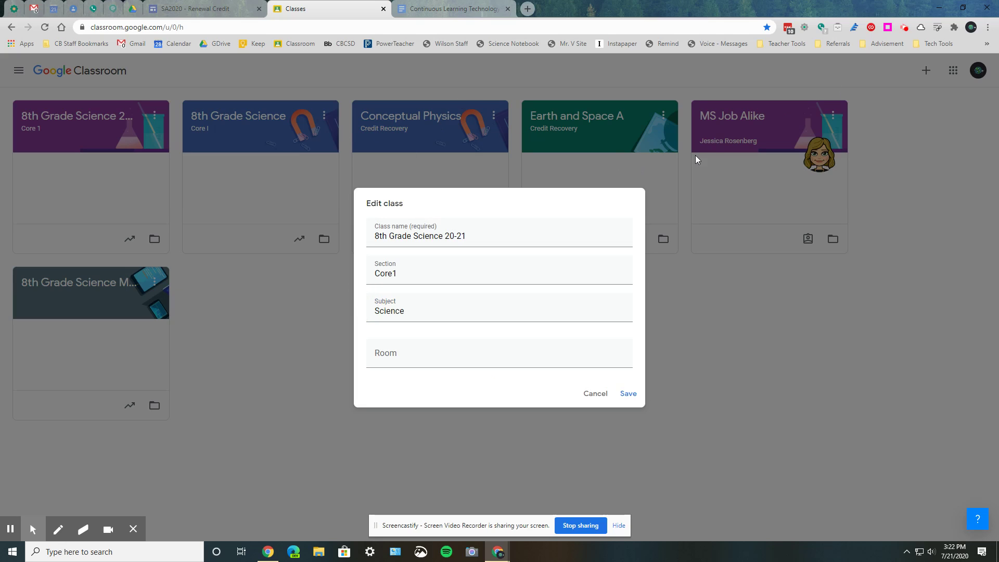
click(395, 352)
text(421)
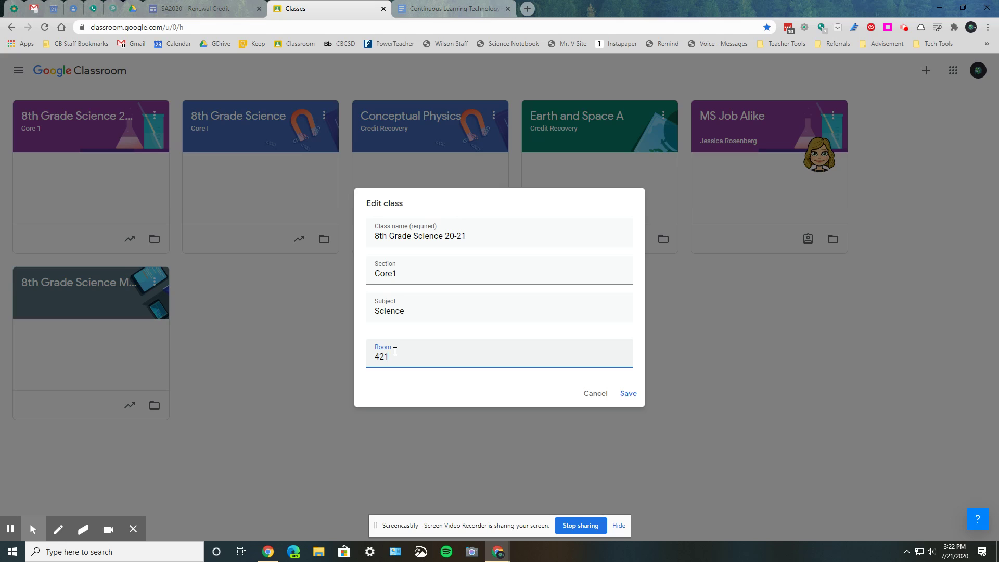
click(628, 394)
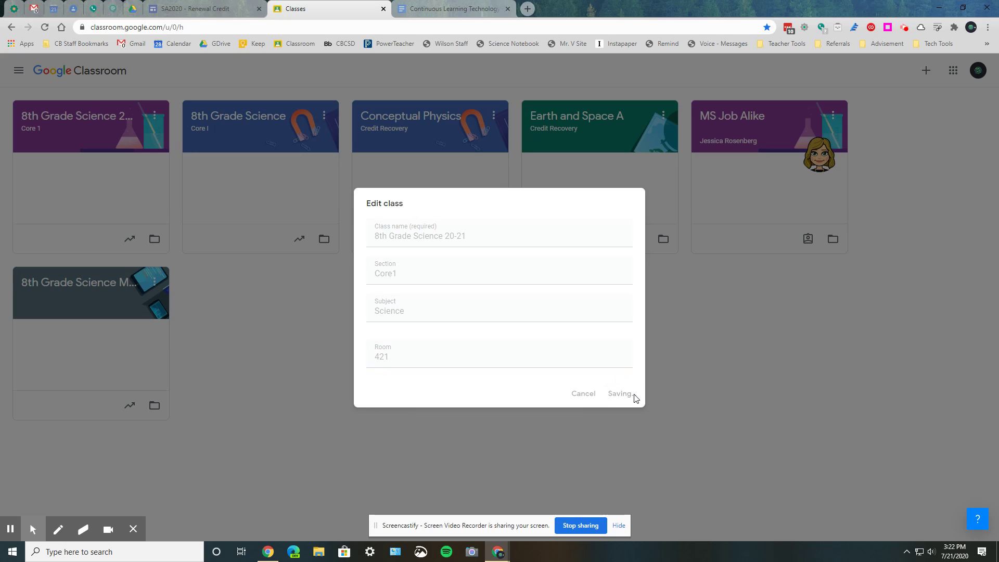
click(69, 128)
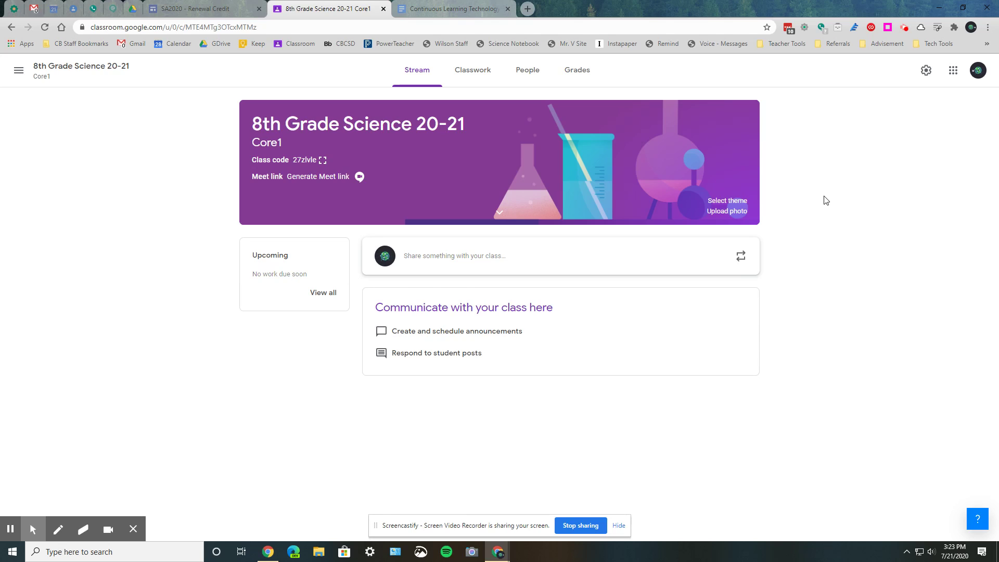
Step: Start a stream announcement and also address it to 8th Grade Science Core I and Conceptual Physics
click(463, 258)
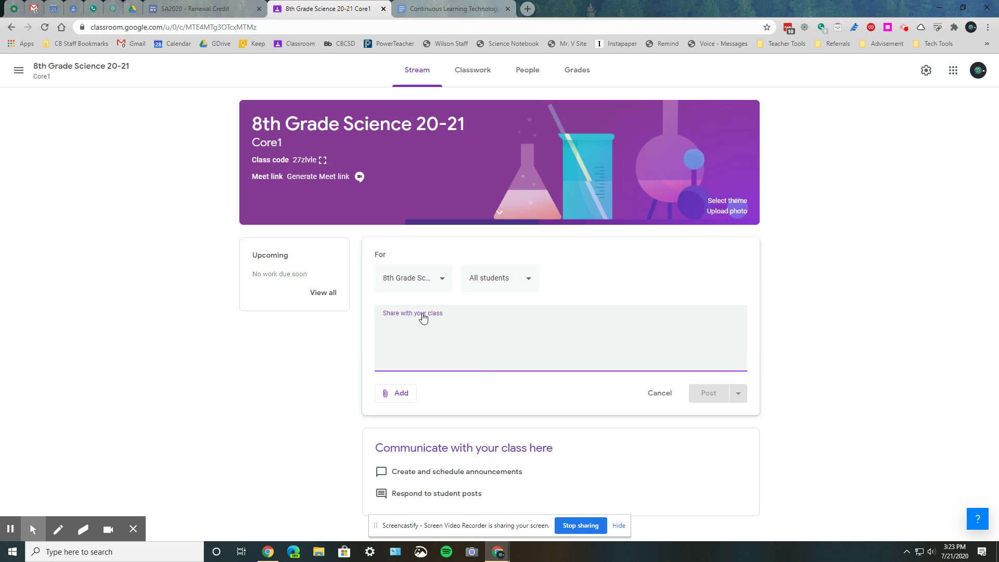
click(438, 285)
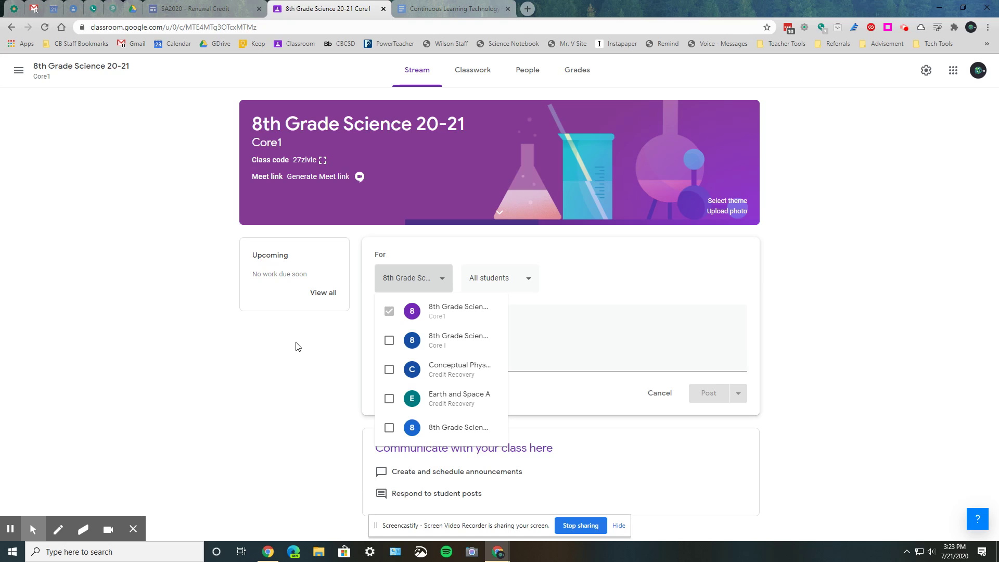
click(389, 340)
click(389, 369)
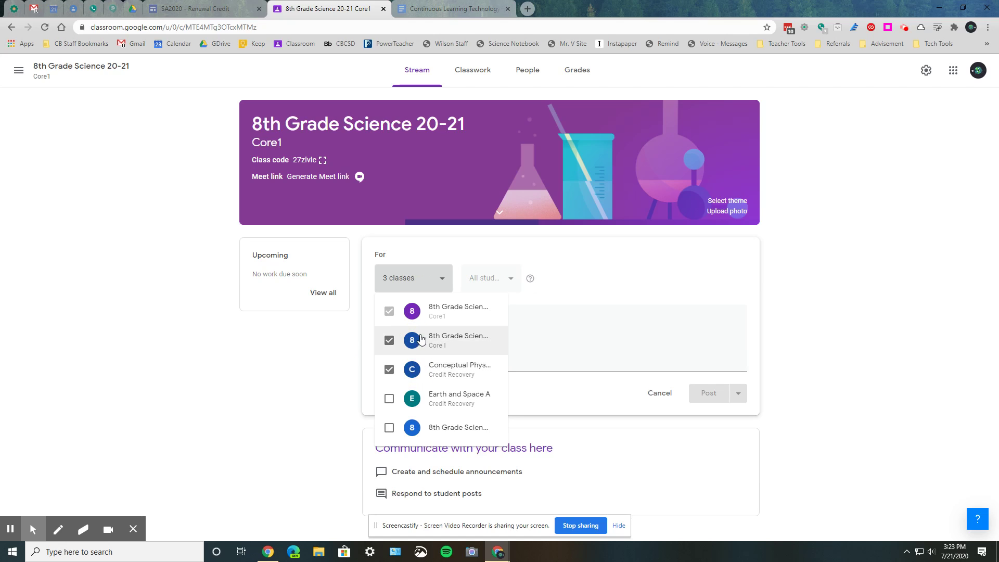
click(332, 337)
Step: Remove the two added classes from the announcement's recipients and try to open its student list
click(447, 281)
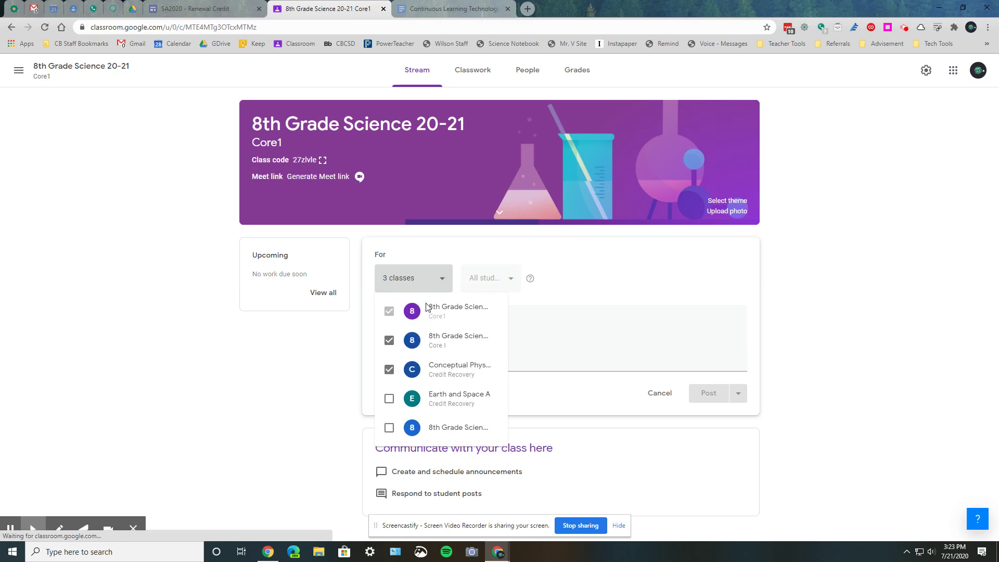
click(419, 375)
click(437, 335)
click(335, 346)
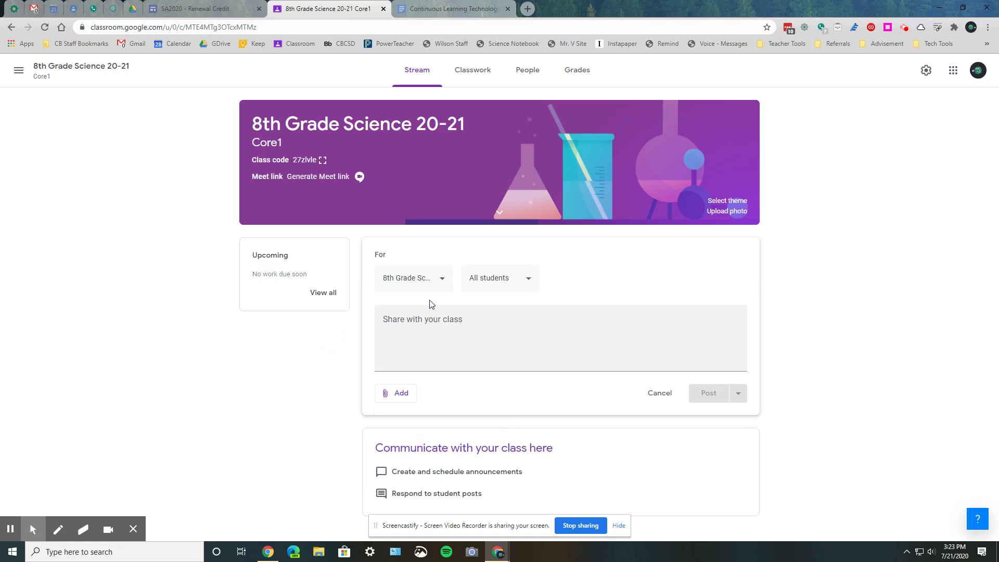
click(478, 278)
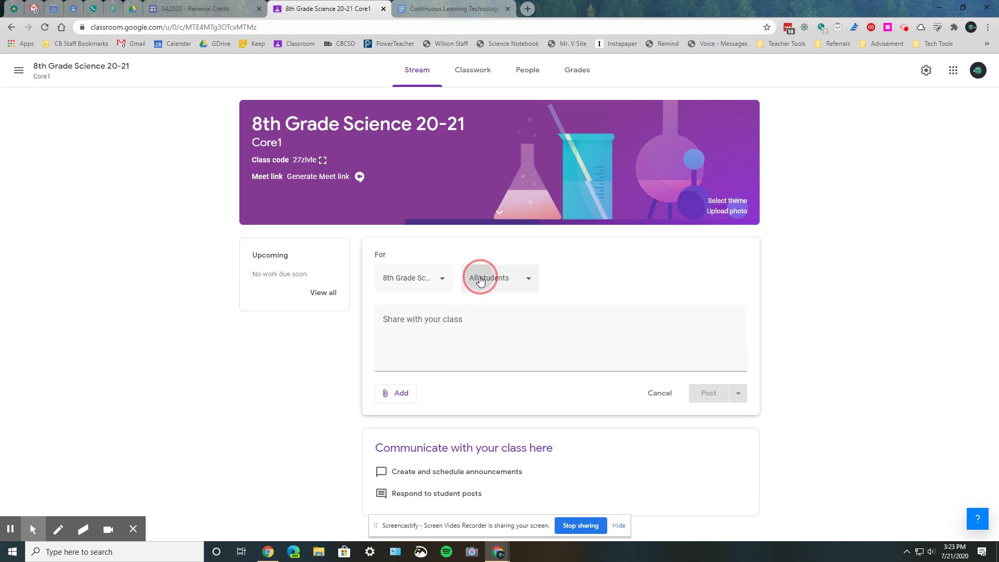
click(480, 278)
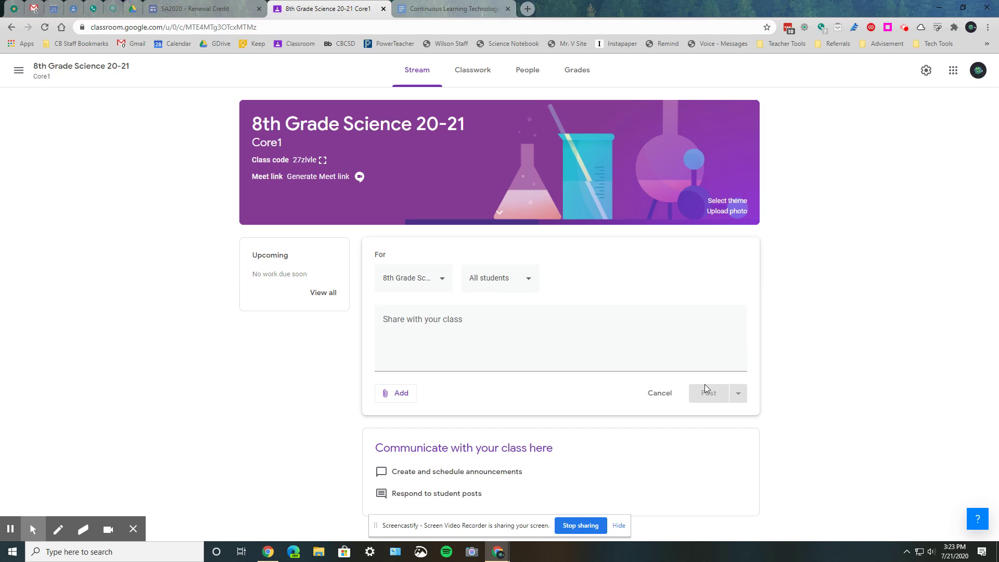
Step: Switch to the 2019-2020 class 8th Grade Science Core 4 and view the options of its Mar 12 stream post
click(18, 71)
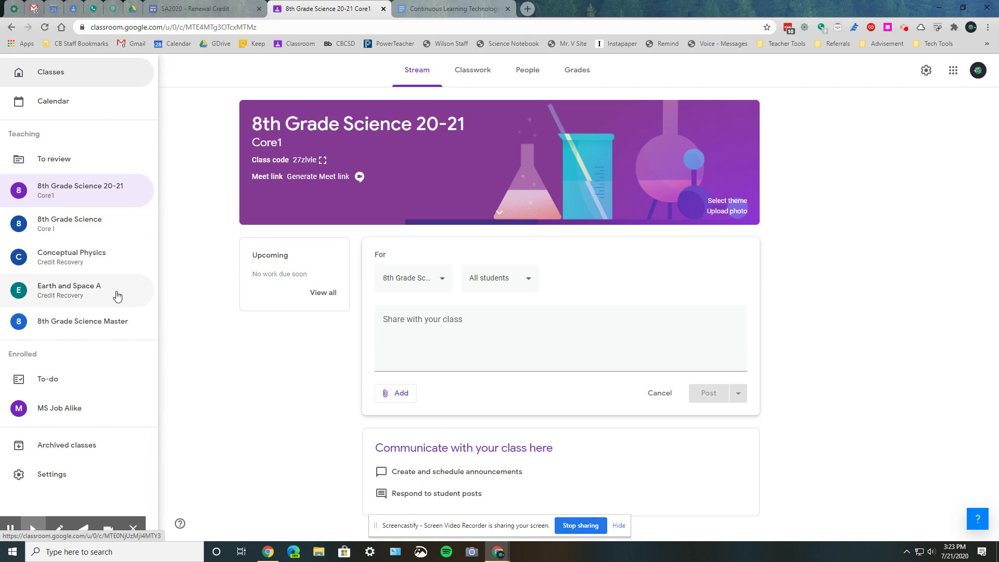
click(102, 237)
scroll(267, 363, down, 20)
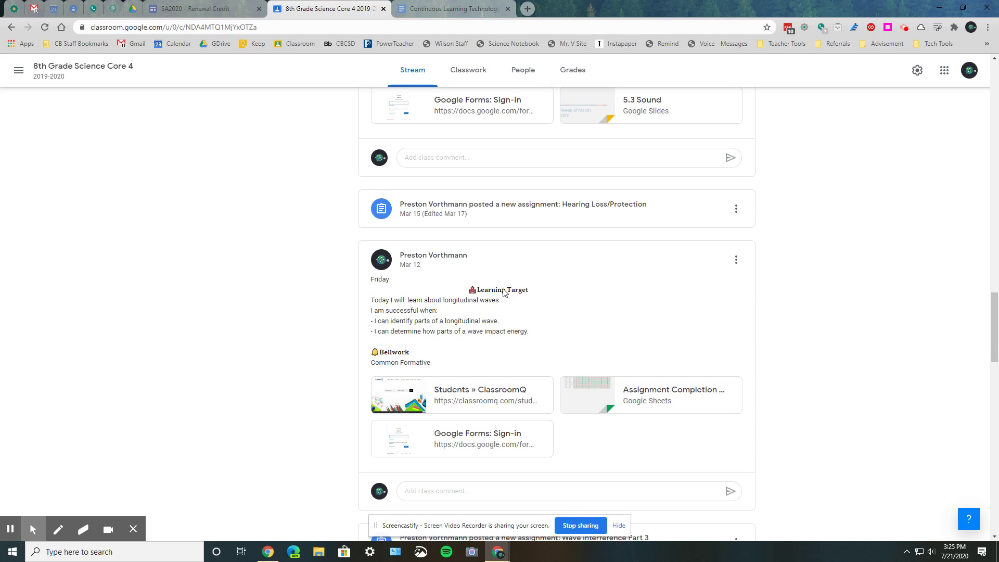
click(735, 260)
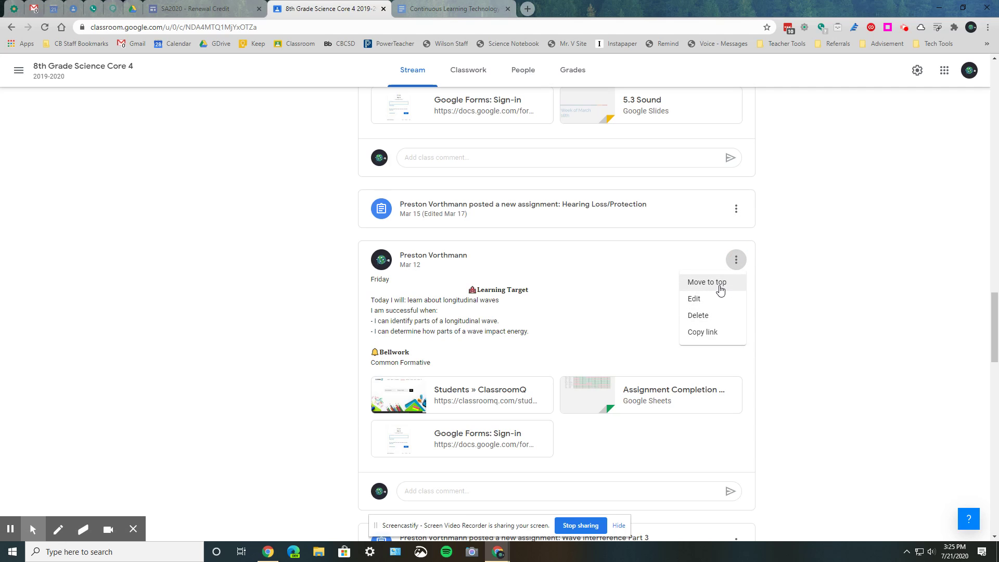
click(628, 340)
Step: Start a new announcement in the class stream and limit its recipients to the first two students in the list
scroll(626, 339, up, 20)
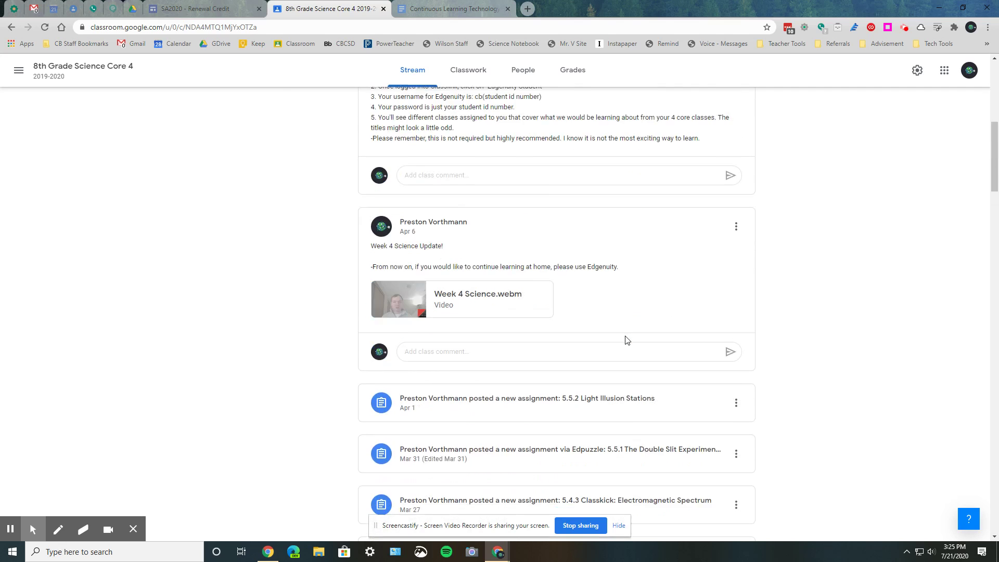
click(617, 261)
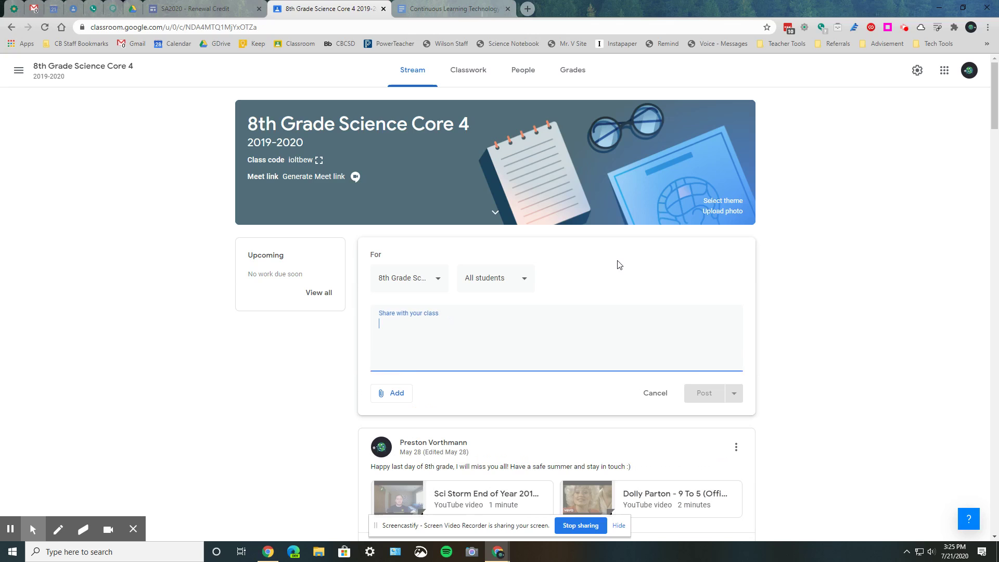
click(519, 280)
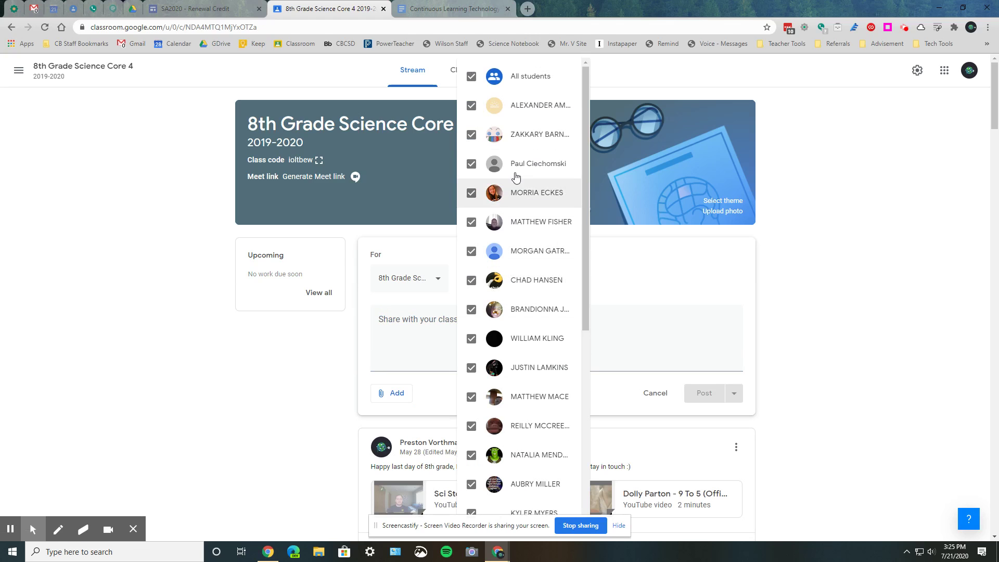
click(472, 76)
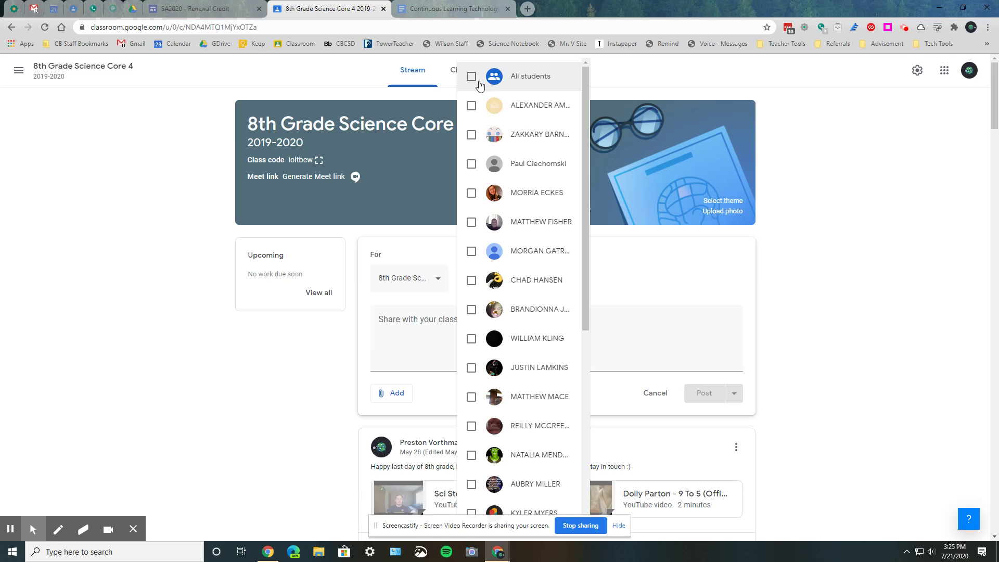
click(526, 108)
click(543, 138)
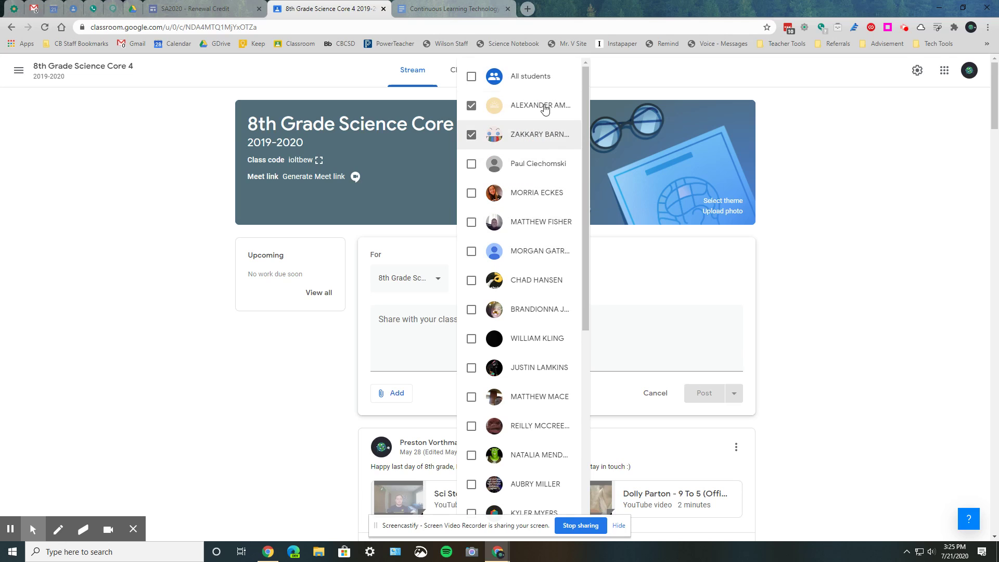
click(669, 291)
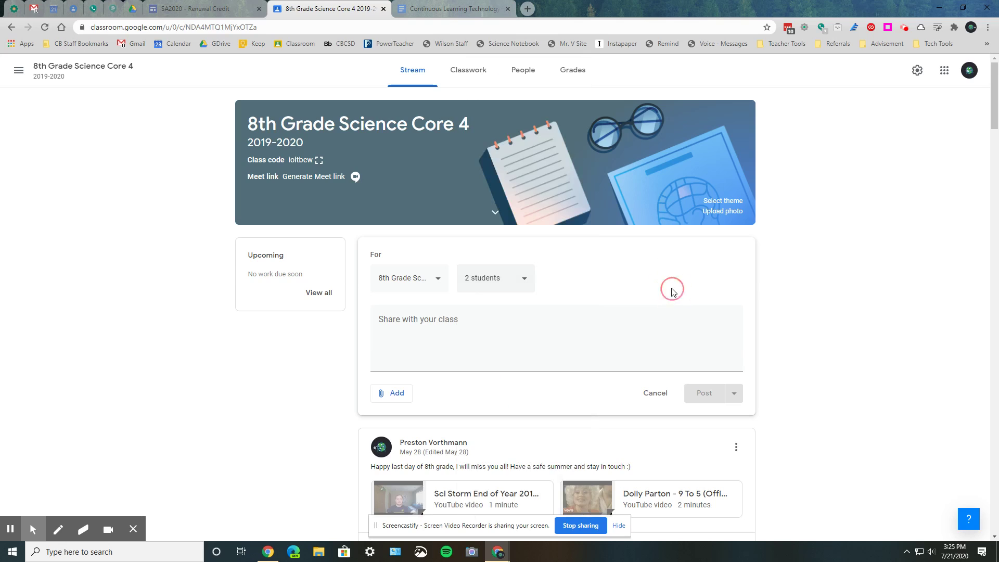
Step: Show the attachment types available for the announcement, and discard the announcement
click(534, 325)
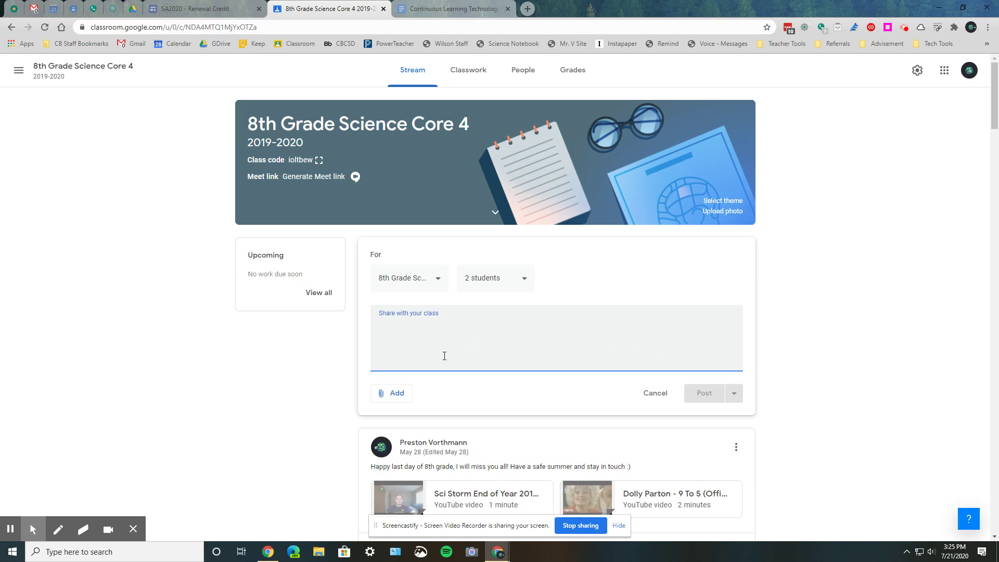
click(399, 396)
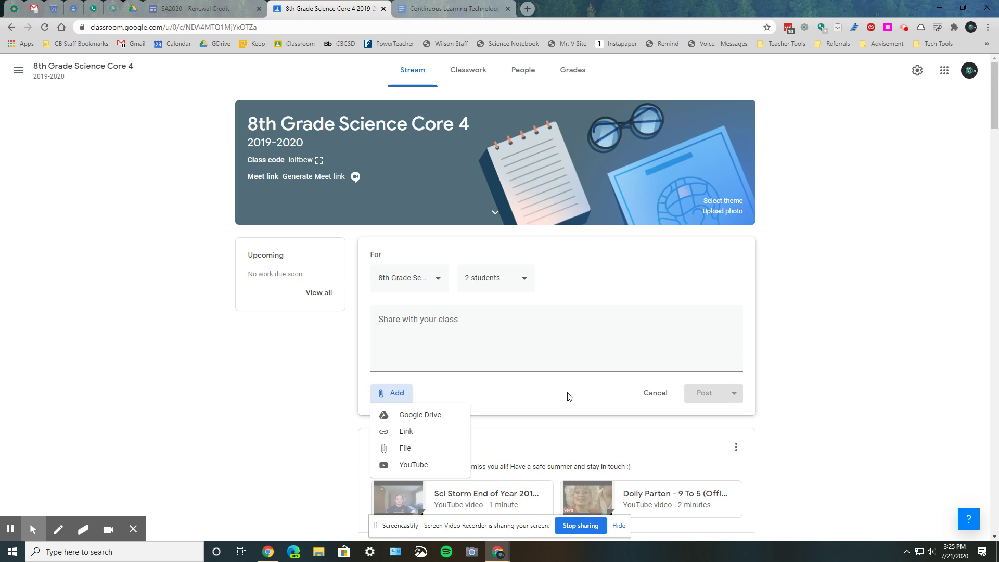
click(653, 397)
click(654, 398)
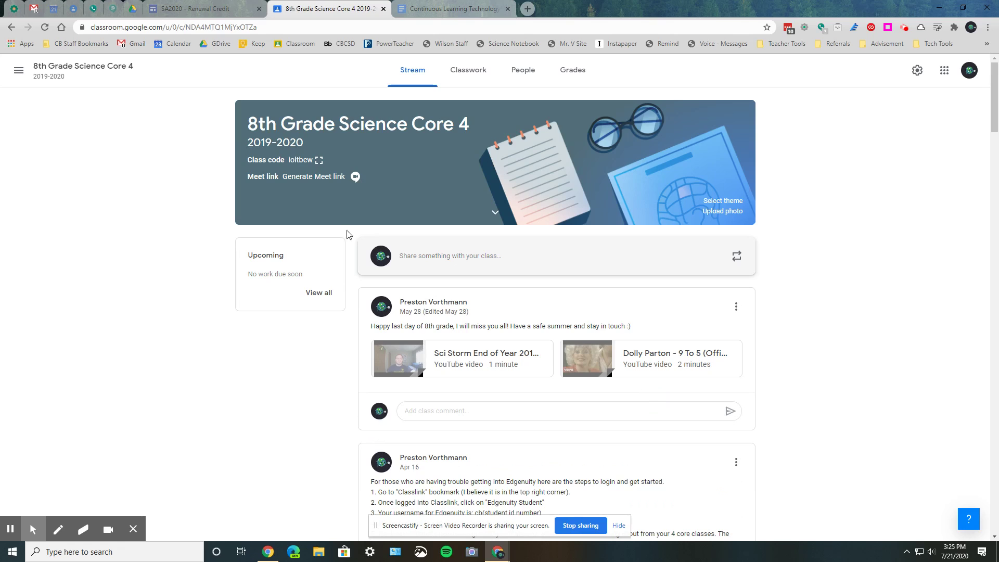
Step: Expand the 5.5.2 Light Illusion Stations assignment on the Classwork page and view the class Drive folder
click(459, 74)
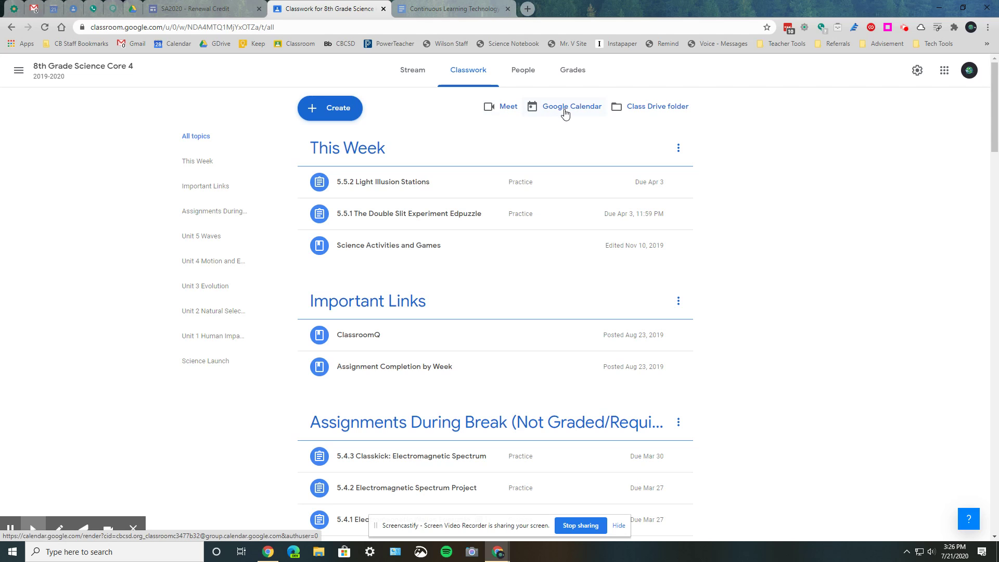
click(525, 189)
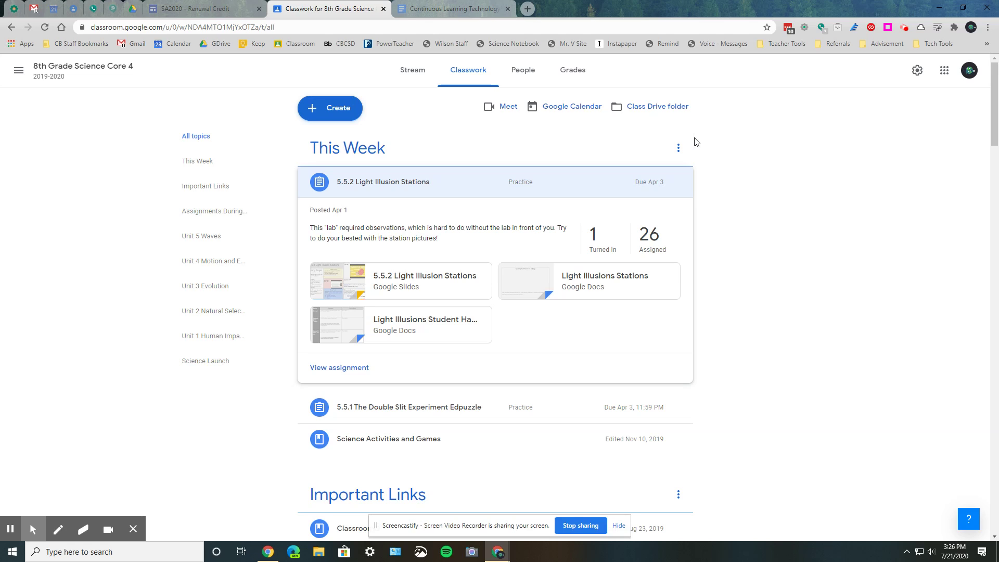
click(681, 106)
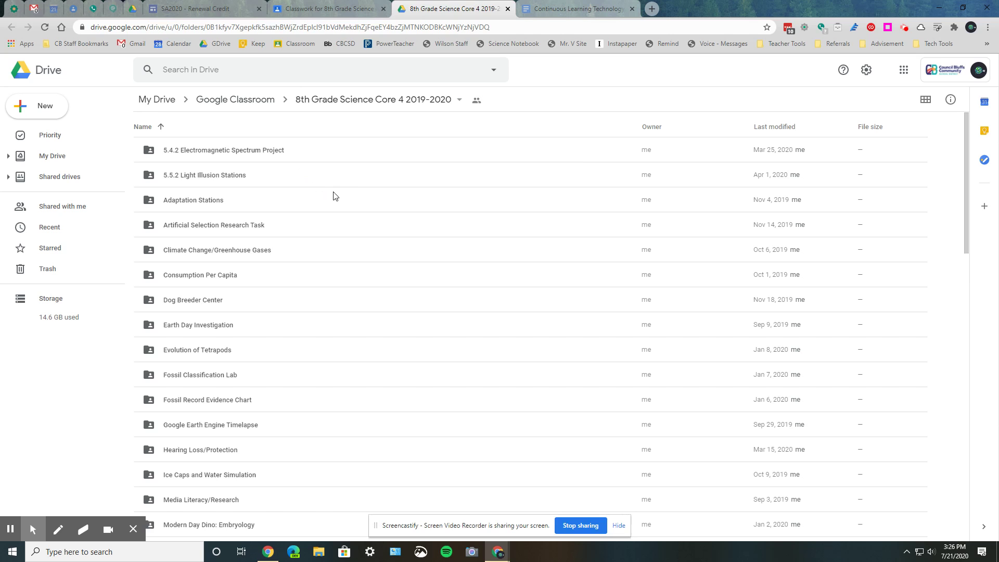
click(305, 8)
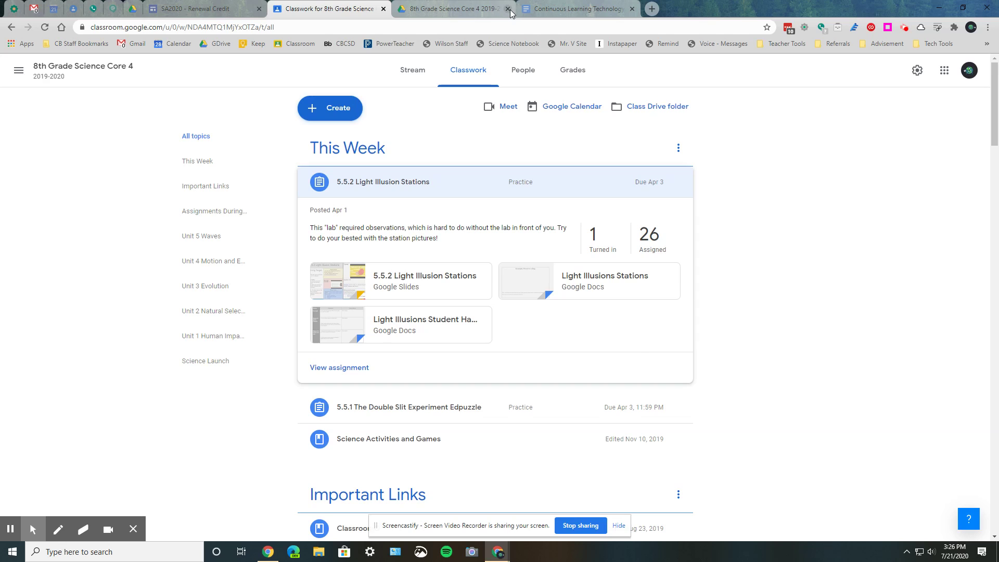
Step: Close the class Drive folder and return to the Classwork page of 8th Grade Science Core 4
click(473, 13)
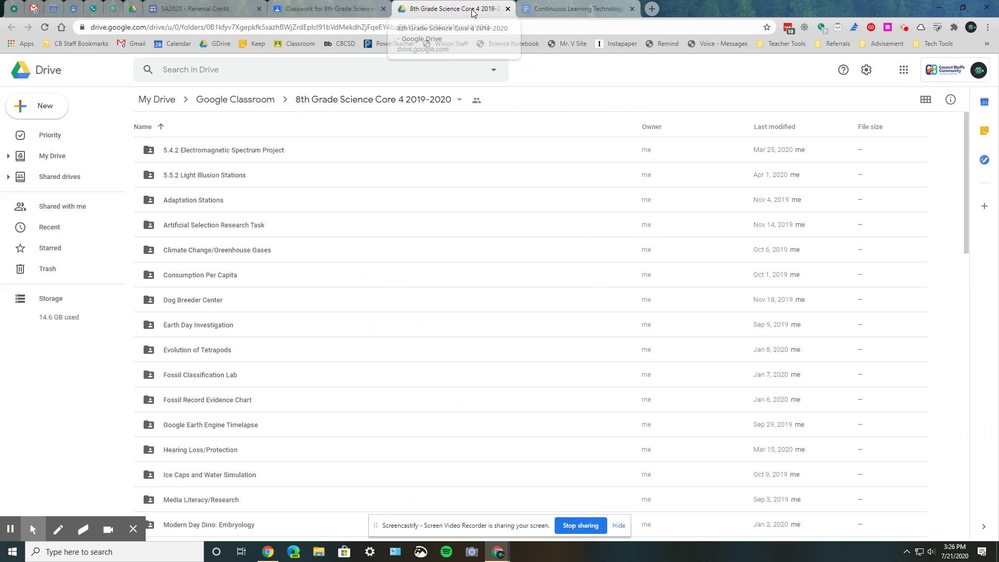
click(343, 9)
click(507, 9)
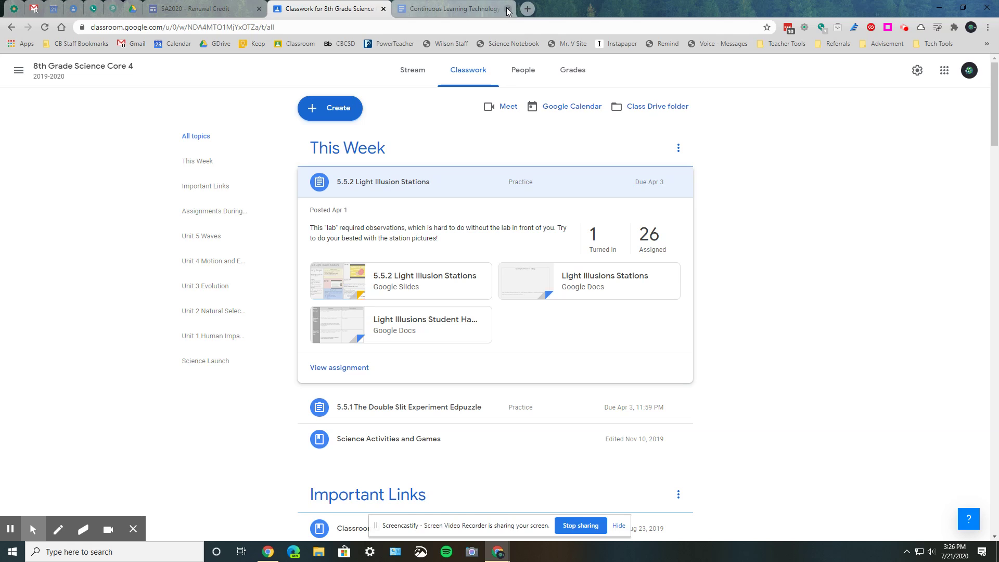
Step: Collapse the 5.5.2 Light Illusion Stations assignment and look through the topics and assignments on the Classwork page
click(448, 187)
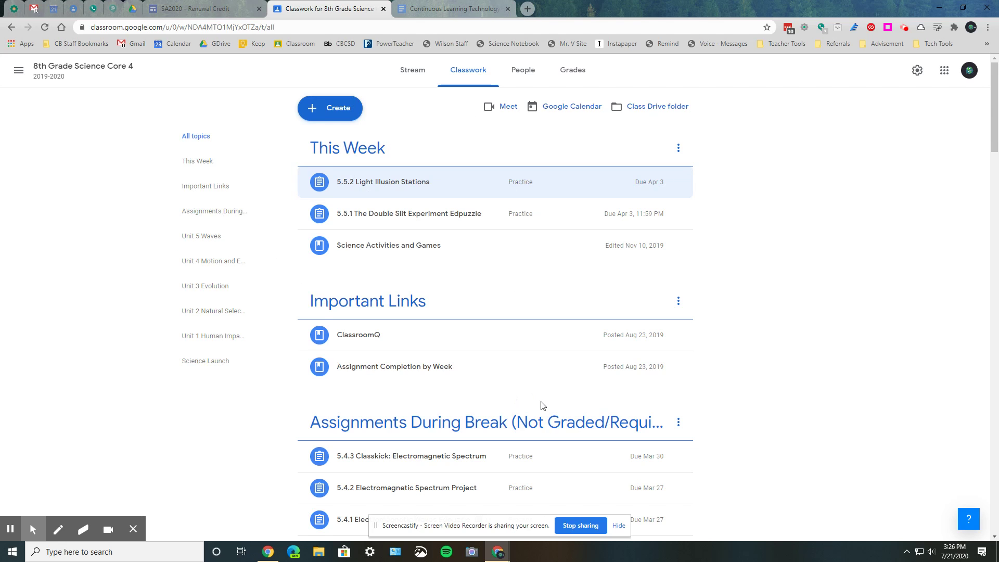
scroll(541, 405, down, 15)
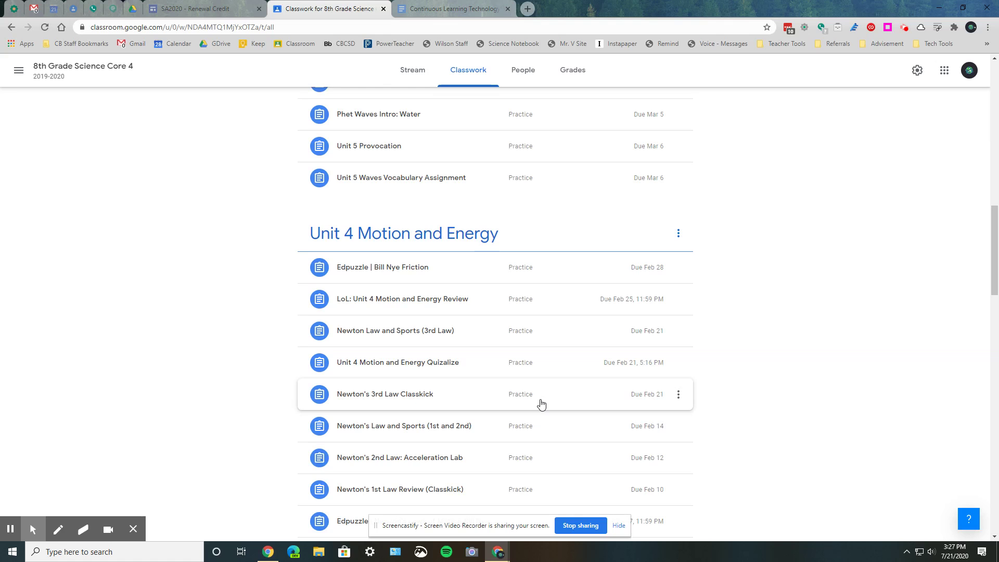
scroll(542, 404, up, 15)
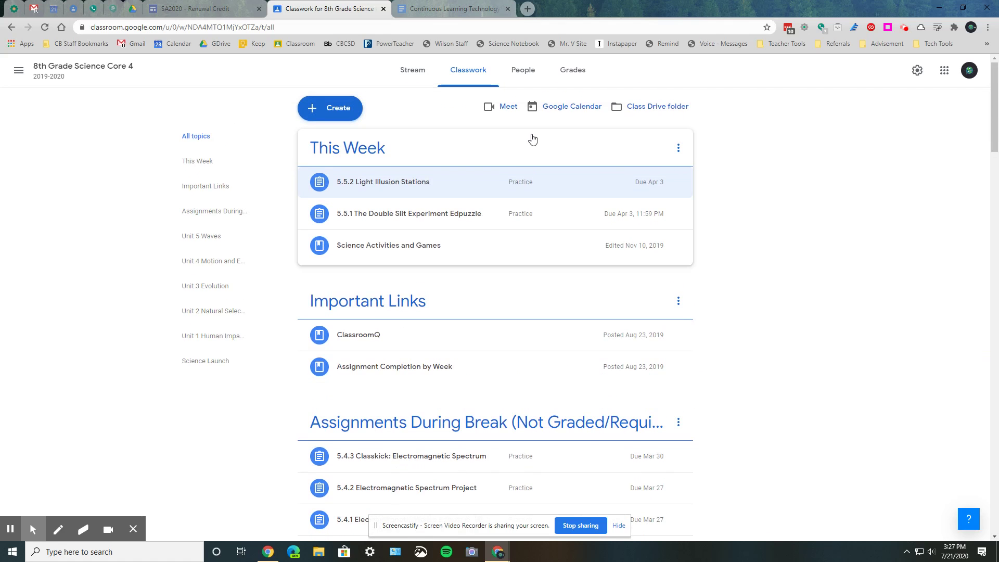
Step: View the class's People page and show the invitation forms for students and for teachers, cancelling both without inviting anyone
click(522, 70)
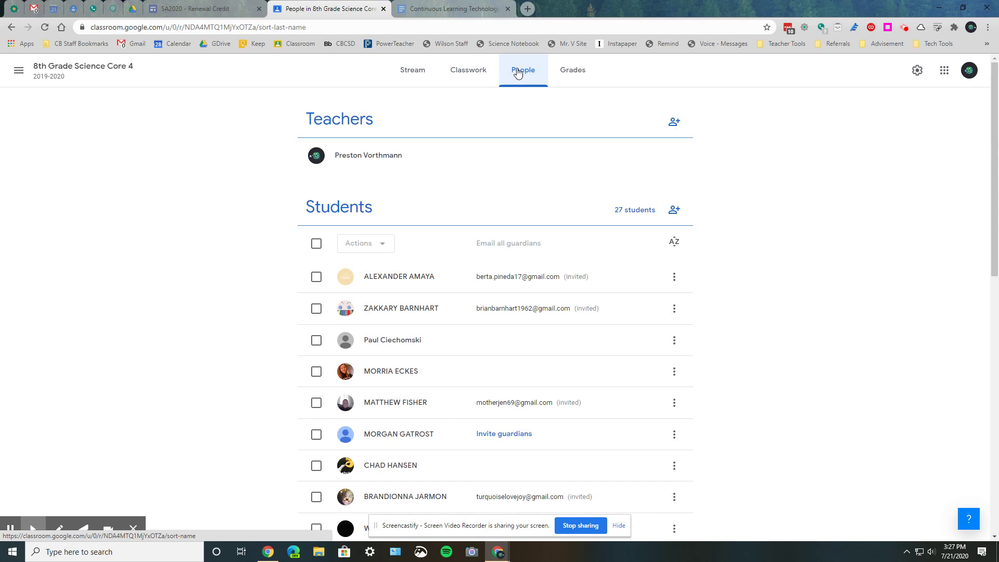
click(674, 210)
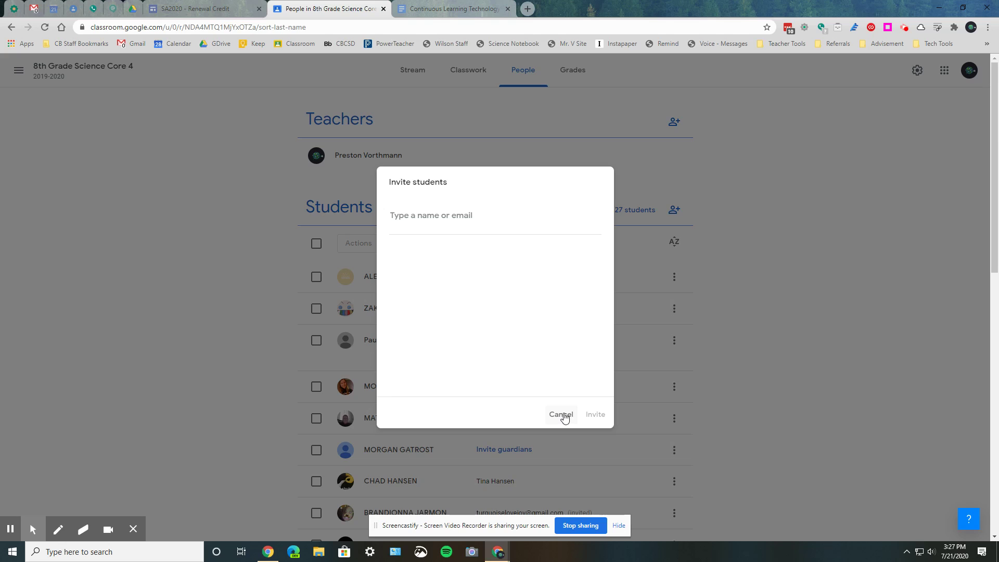
click(562, 414)
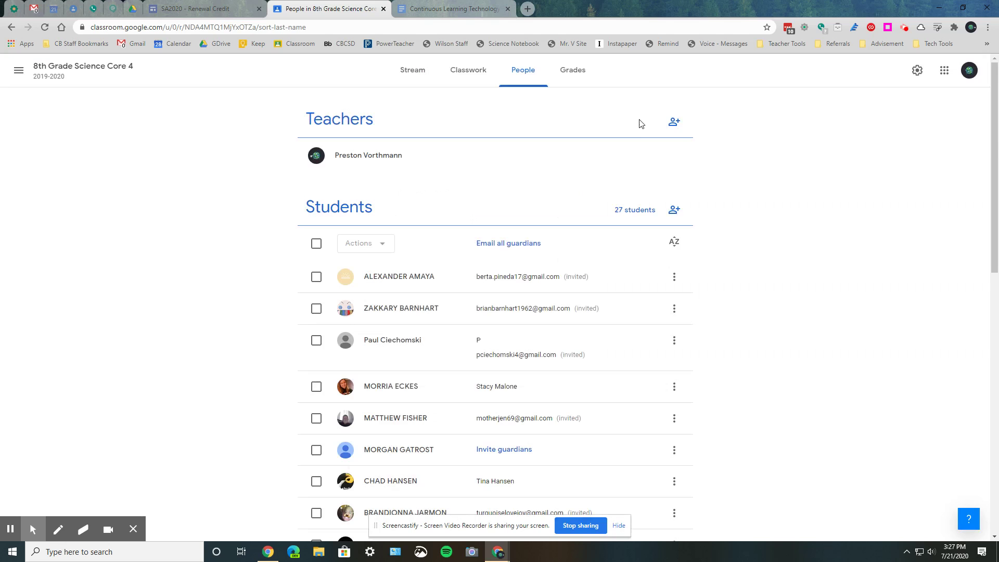
click(674, 121)
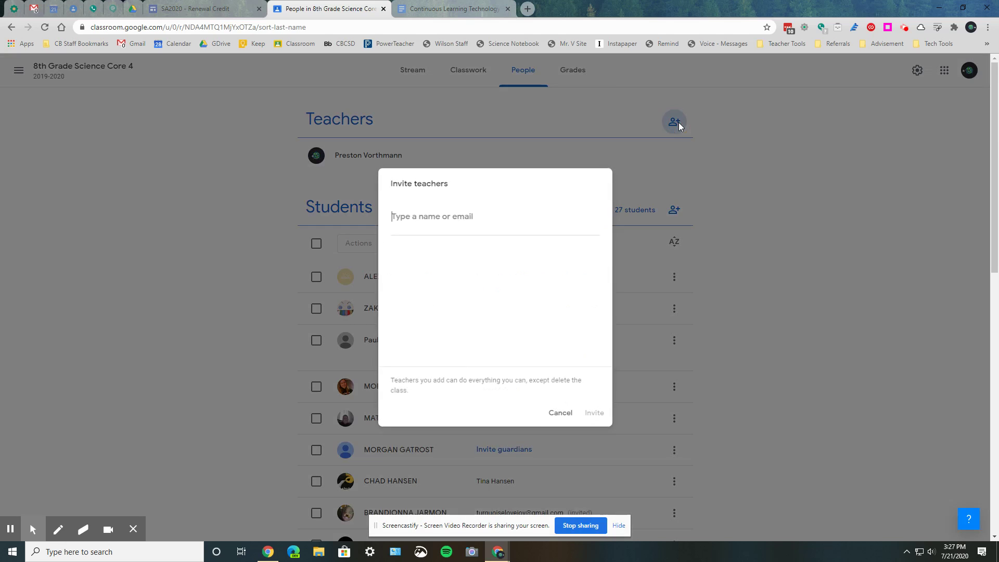
click(562, 414)
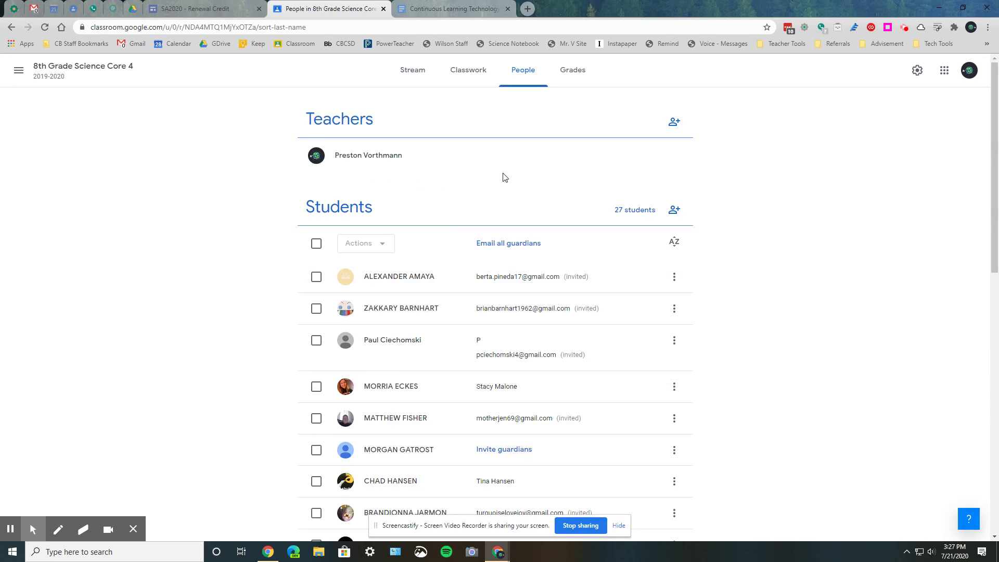
Step: Display the class code from the stream banner enlarged and in full screen, and close the code display
click(430, 84)
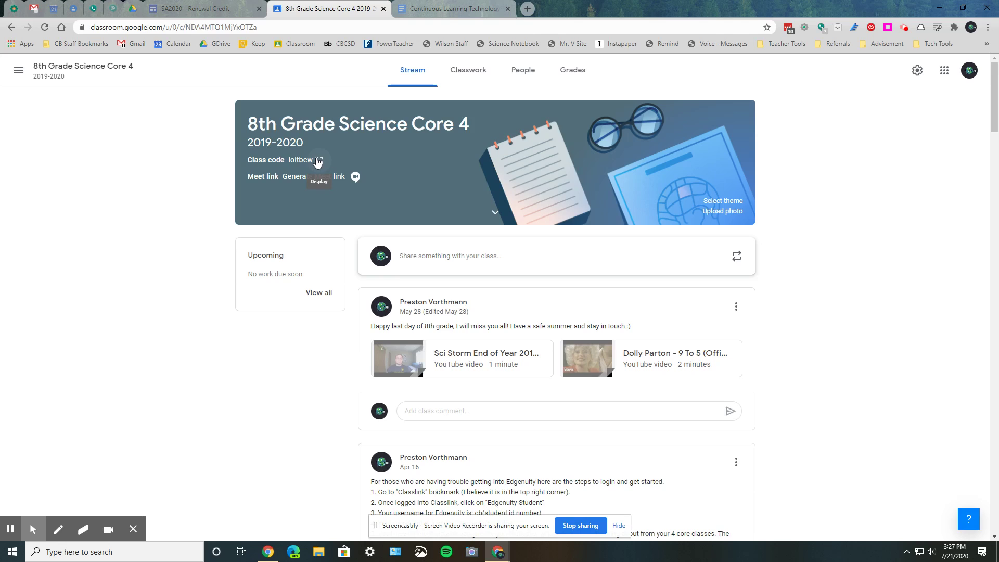
click(318, 161)
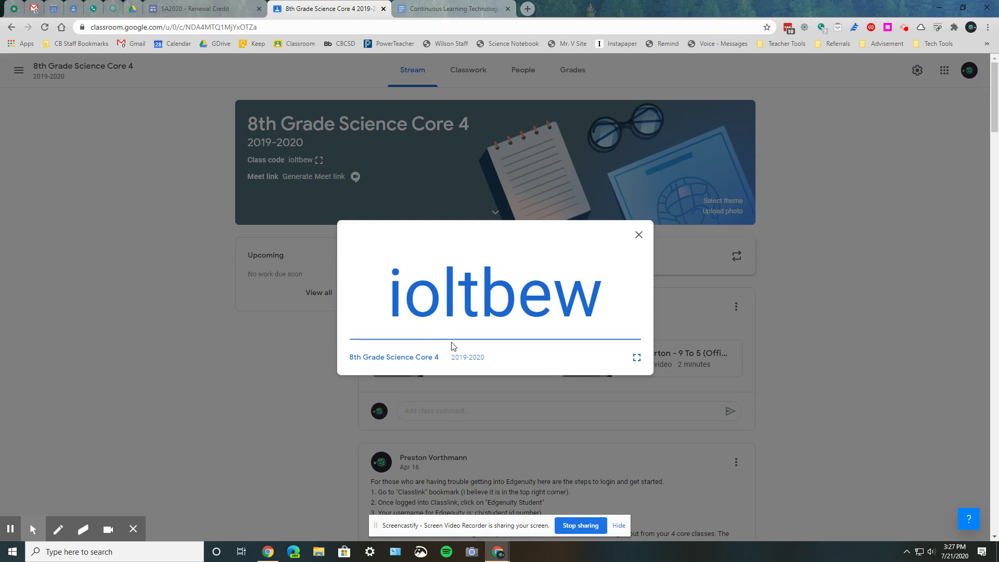
click(636, 358)
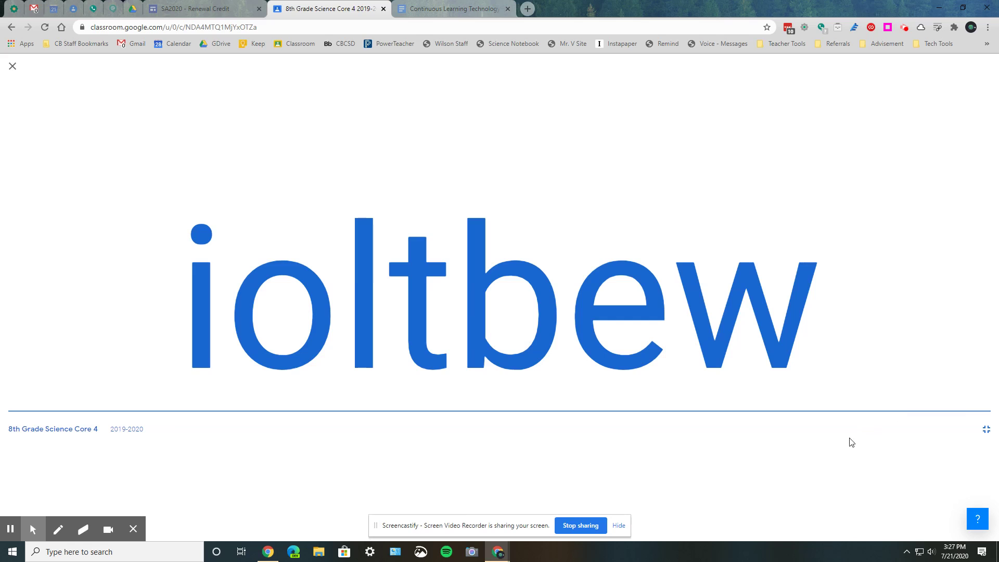
click(985, 427)
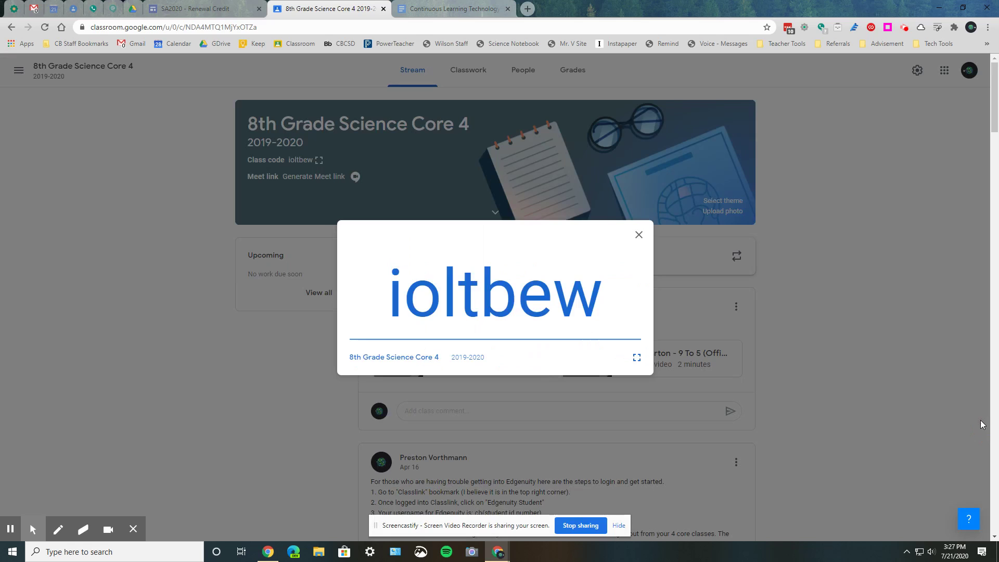
click(639, 234)
Step: Review the class gradebook, examining the students' overall grades and the status of their assignments
click(571, 74)
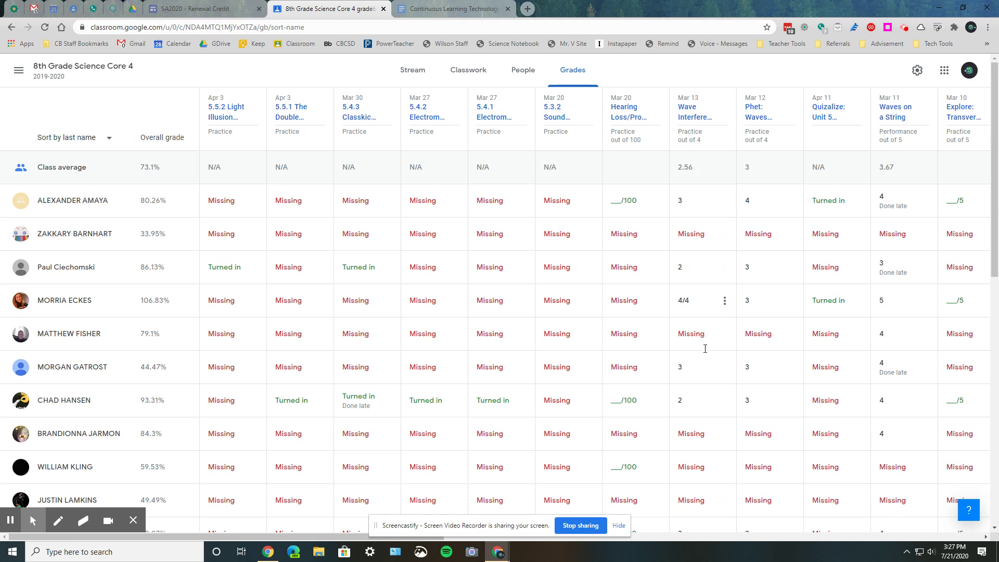
scroll(699, 388, down, 3)
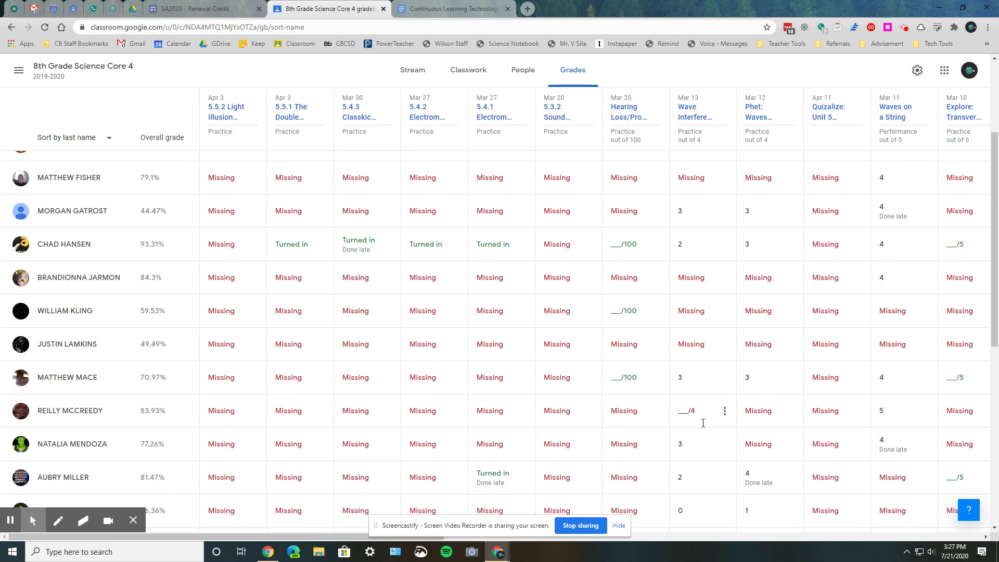
scroll(702, 424, down, 2)
scroll(705, 387, up, 4)
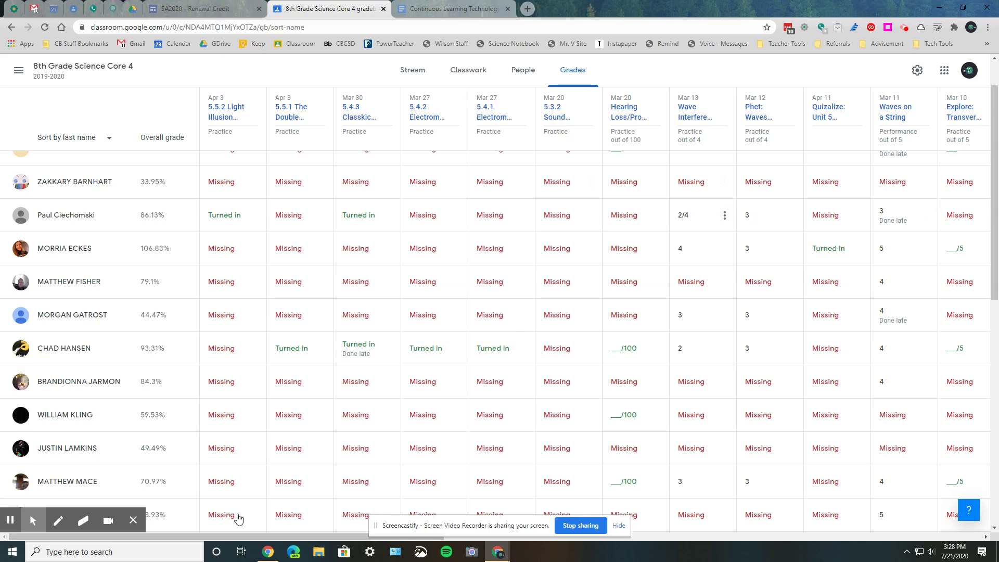
mouse_move(85, 523)
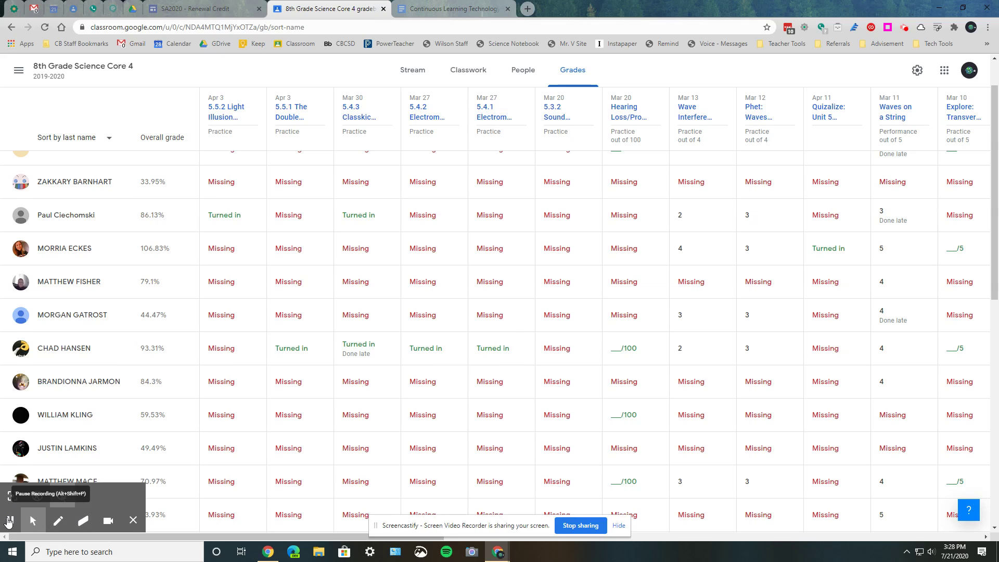